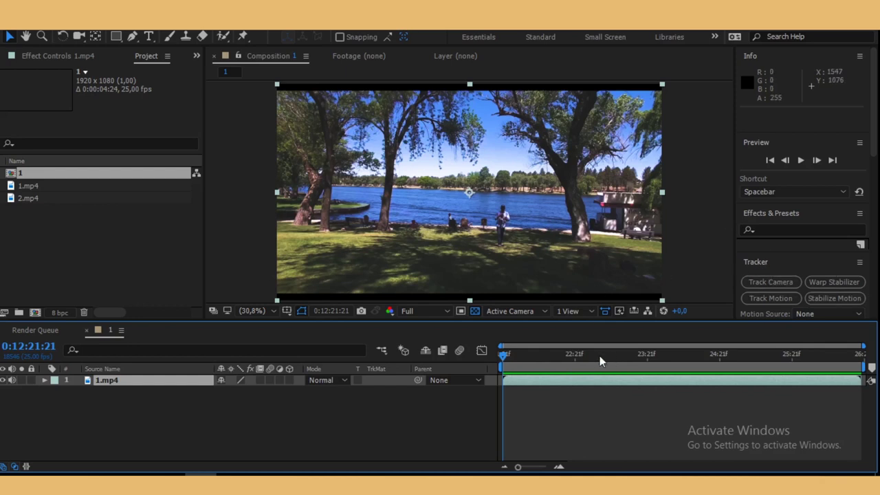
pyautogui.click(242, 32)
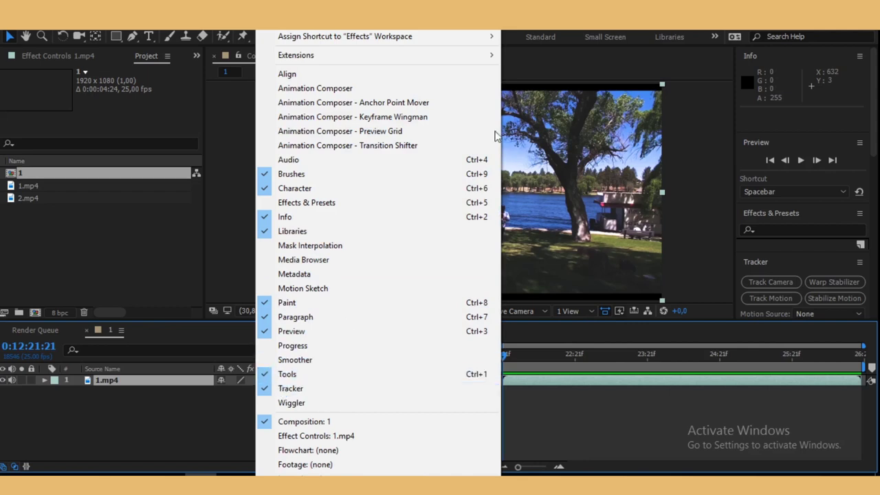
pyautogui.press('Escape')
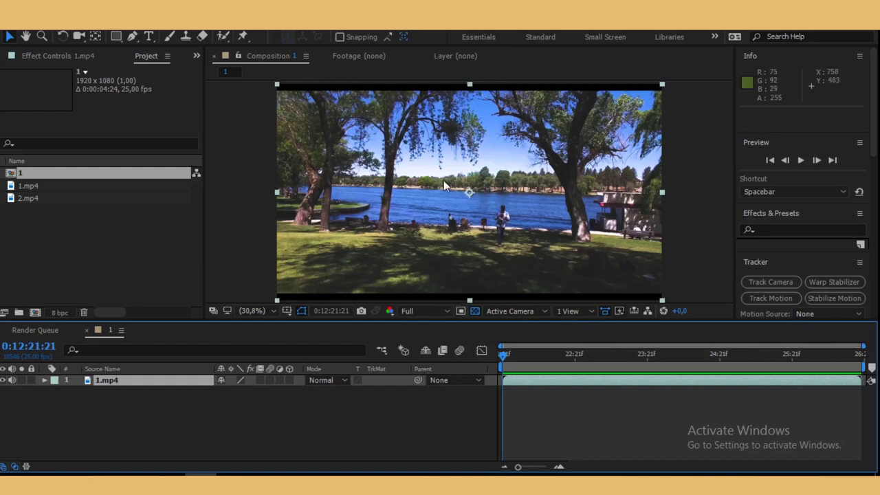
pyautogui.moveTo(503, 358); pyautogui.dragTo(649, 366)
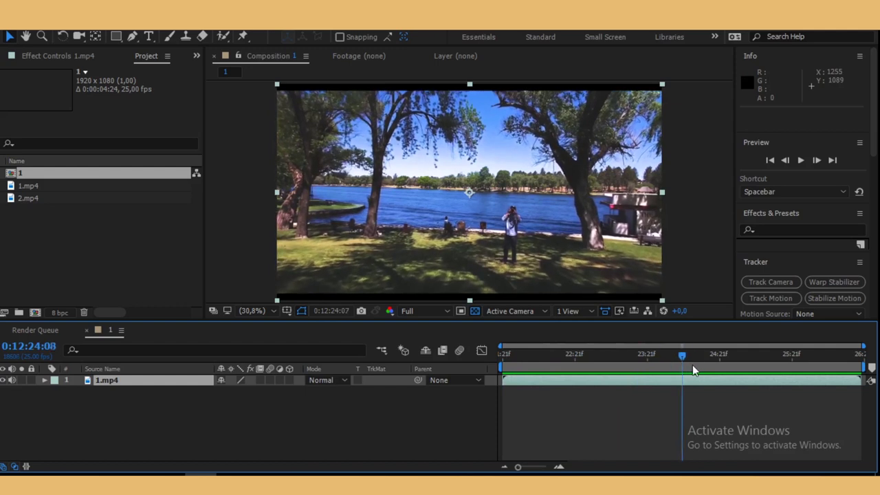
pyautogui.moveTo(649, 365); pyautogui.dragTo(789, 372)
pyautogui.press('space')
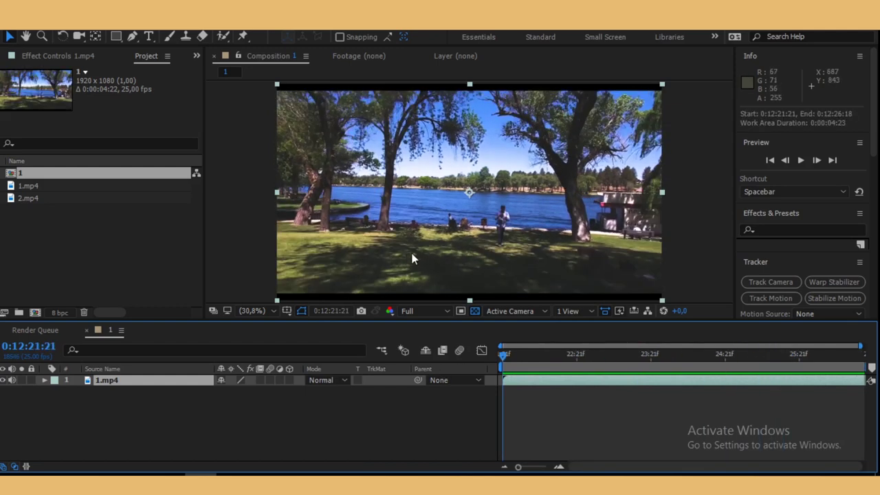
# Step: Run the 3D Camera Tracker on 1.mp4, scrub to inspect the solved grass points, then return to frame one
pyautogui.click(763, 283)
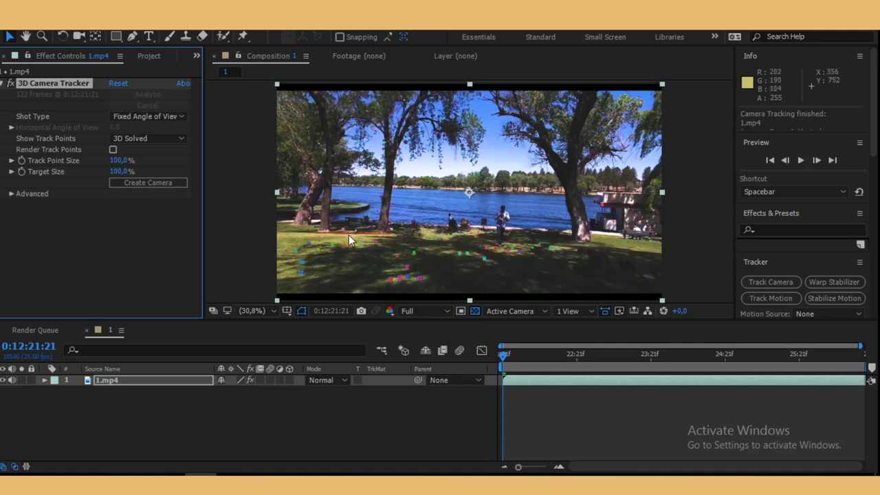
pyautogui.moveTo(503, 356)
pyautogui.mouseDown()
pyautogui.moveTo(660, 383)
pyautogui.moveTo(798, 389)
pyautogui.moveTo(606, 382)
pyautogui.moveTo(847, 378)
pyautogui.moveTo(657, 379)
pyautogui.moveTo(785, 382)
pyautogui.mouseUp()
pyautogui.press('Home')
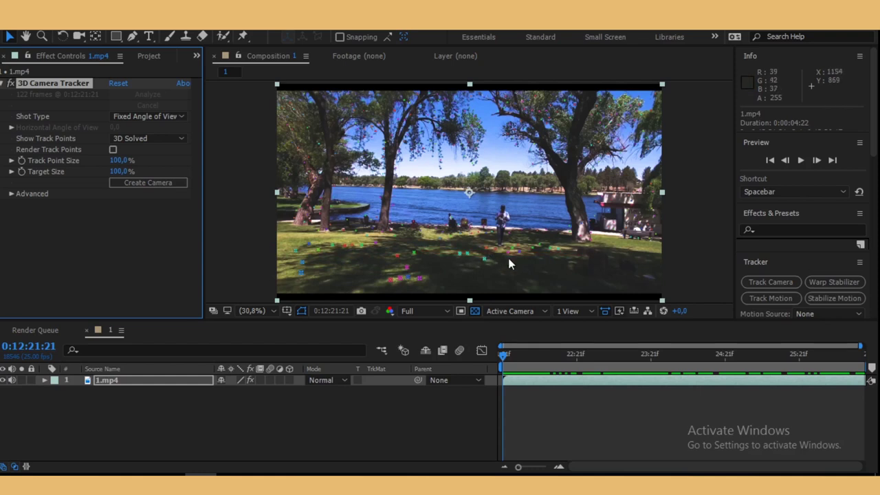
# Step: Use Create Text and Camera on the chosen grass track points, then select the new Text layer
pyautogui.rightClick(371, 244)
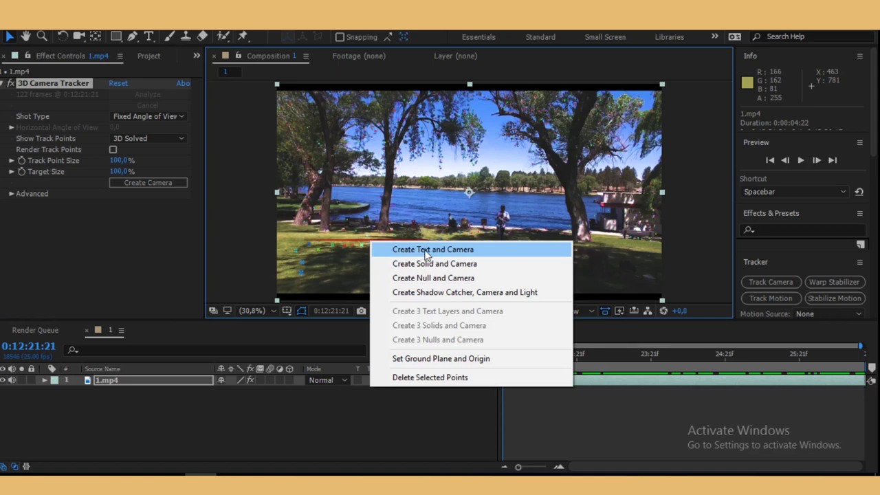
pyautogui.click(435, 253)
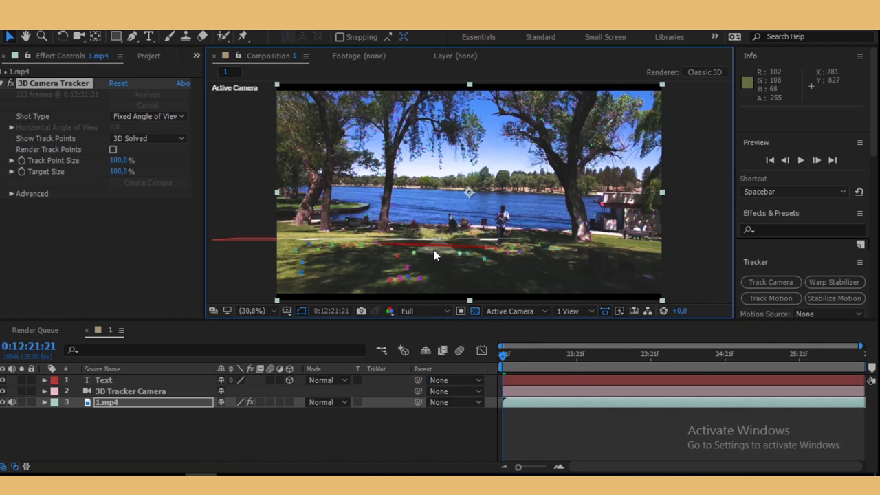
pyautogui.click(434, 250)
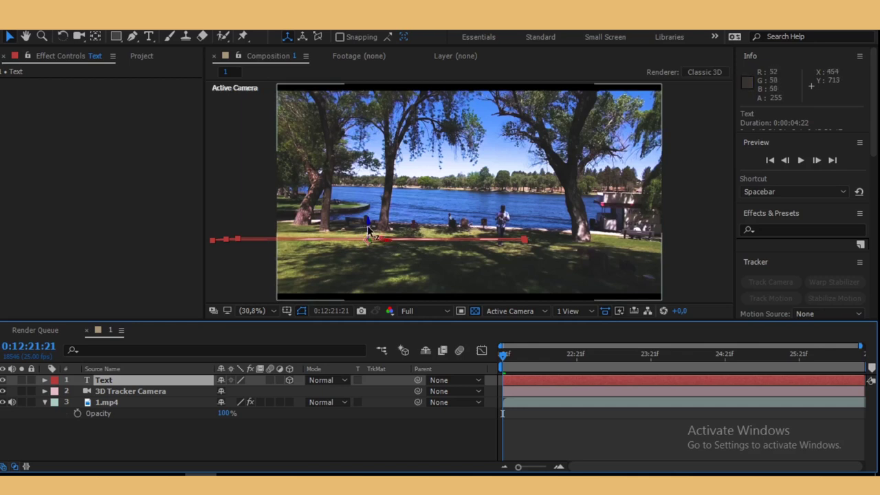
# Step: Slide the TEXT along the track line and rotate it upright to about 3.0°, 351.9°, 0.6°
pyautogui.moveTo(385, 245); pyautogui.dragTo(421, 246)
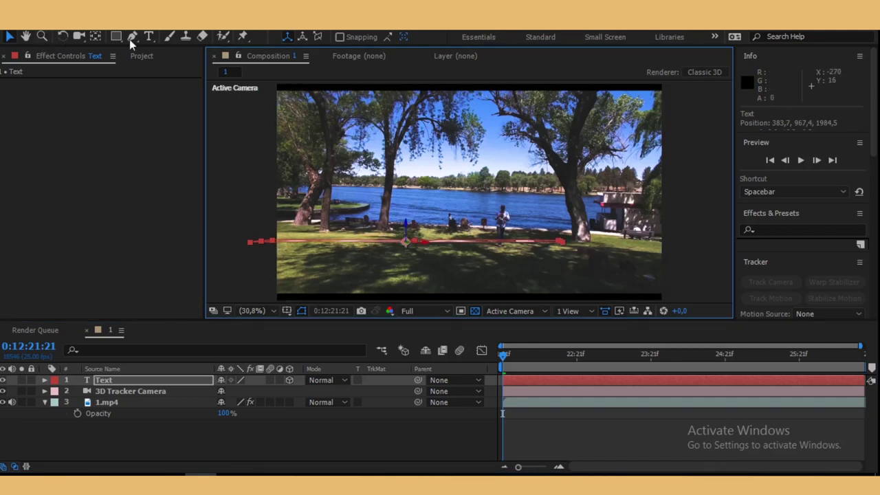
pyautogui.click(62, 36)
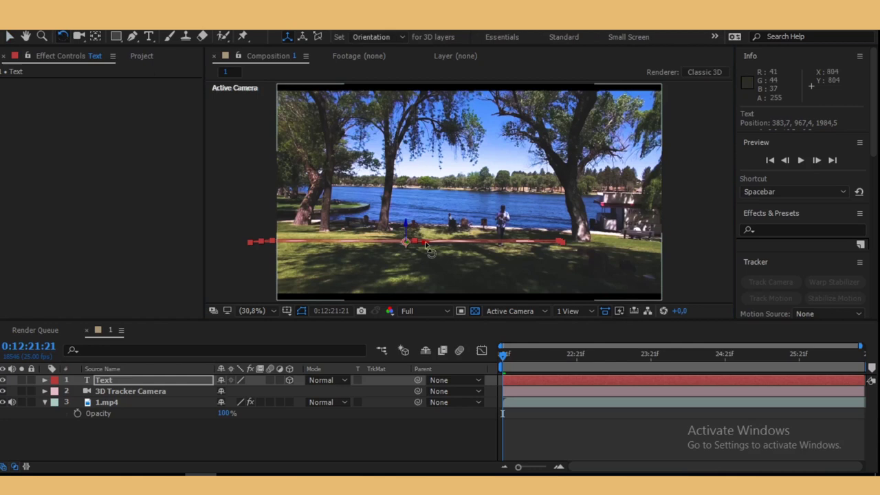
pyautogui.moveTo(405, 222); pyautogui.dragTo(406, 238)
pyautogui.hotkey('ctrl', 'z')
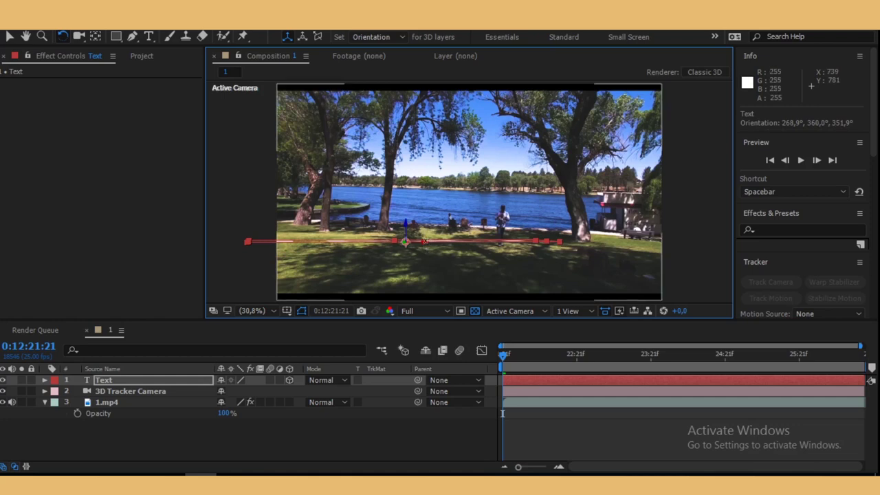
pyautogui.moveTo(424, 241); pyautogui.dragTo(422, 259)
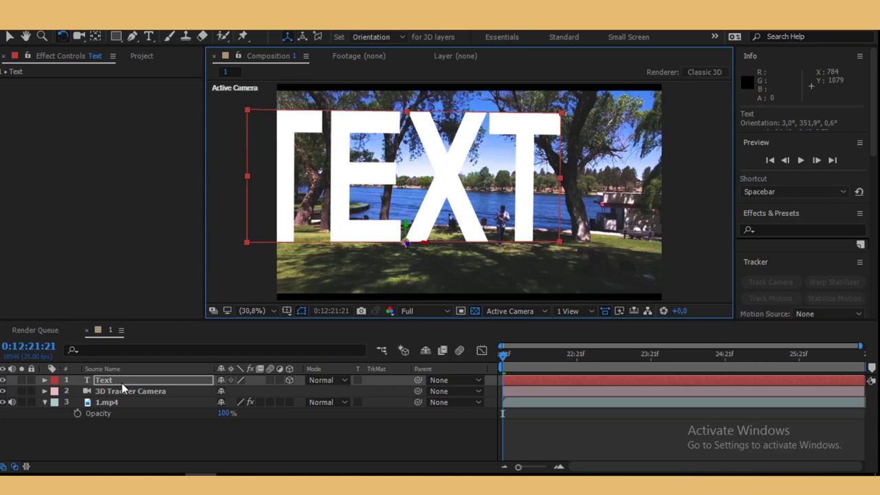
# Step: Check tracking later in the clip, then scale the Text layer to 345.7% and collapse it
pyautogui.moveTo(505, 359)
pyautogui.mouseDown()
pyautogui.moveTo(849, 397)
pyautogui.moveTo(507, 401)
pyautogui.mouseUp()
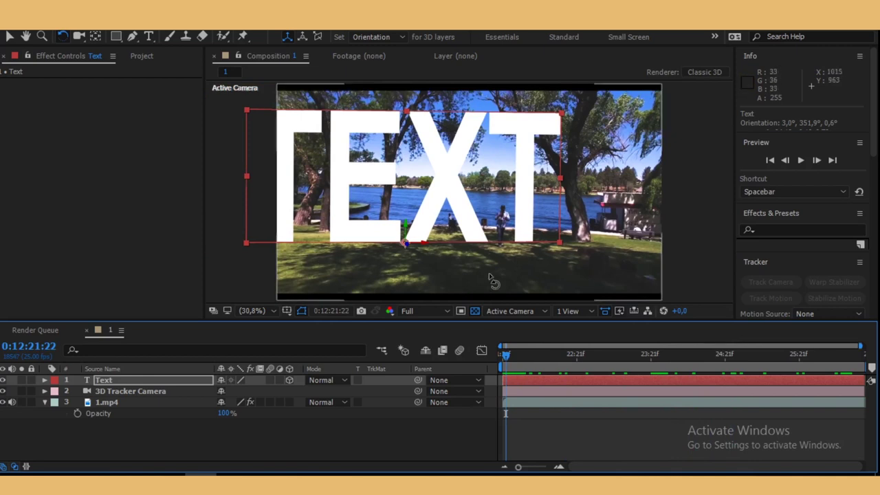
pyautogui.click(537, 379)
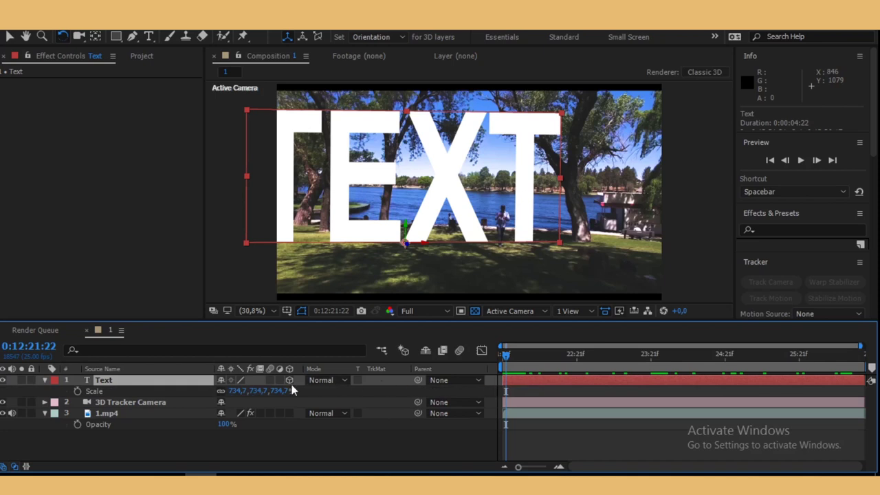
pyautogui.moveTo(235, 393); pyautogui.dragTo(6, 393)
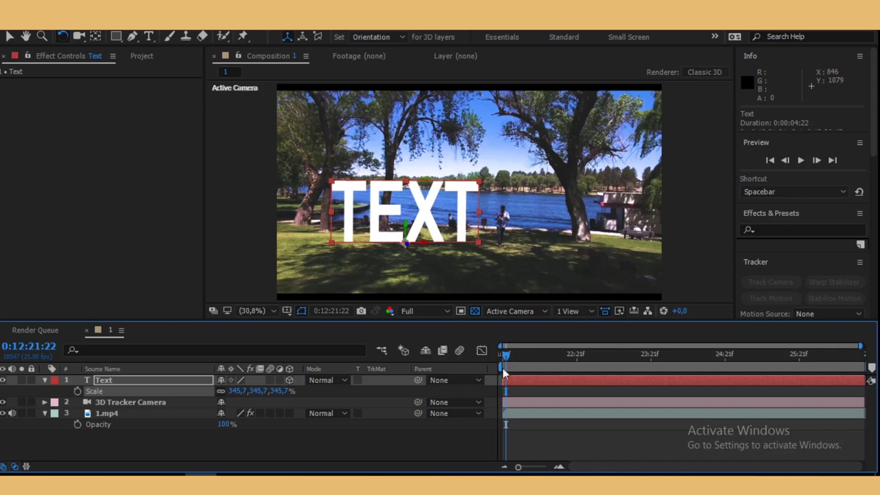
pyautogui.click(44, 380)
pyautogui.moveTo(506, 358)
pyautogui.mouseDown()
pyautogui.moveTo(732, 391)
pyautogui.moveTo(857, 399)
pyautogui.moveTo(546, 432)
pyautogui.moveTo(877, 467)
pyautogui.moveTo(458, 466)
pyautogui.mouseUp()
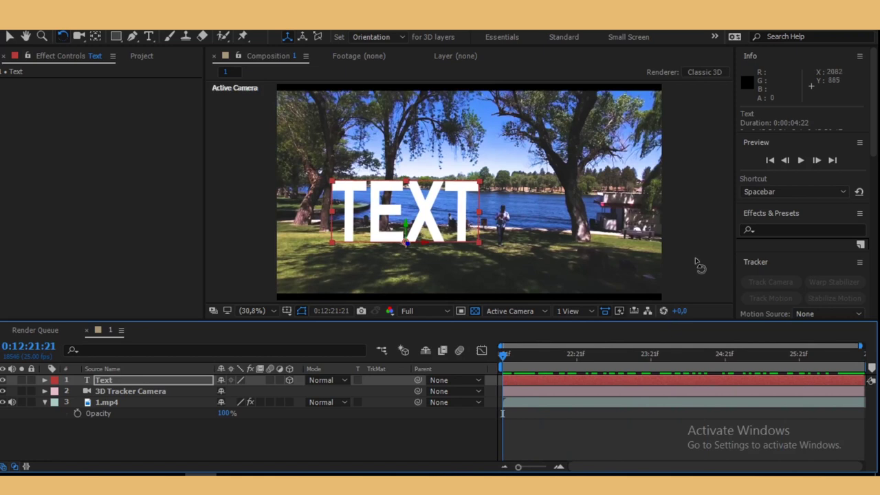
pyautogui.click(804, 160)
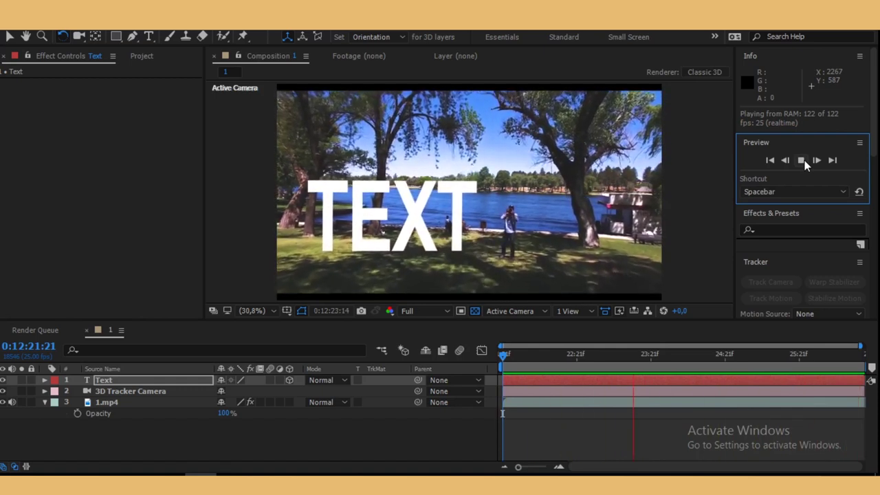
pyautogui.click(803, 161)
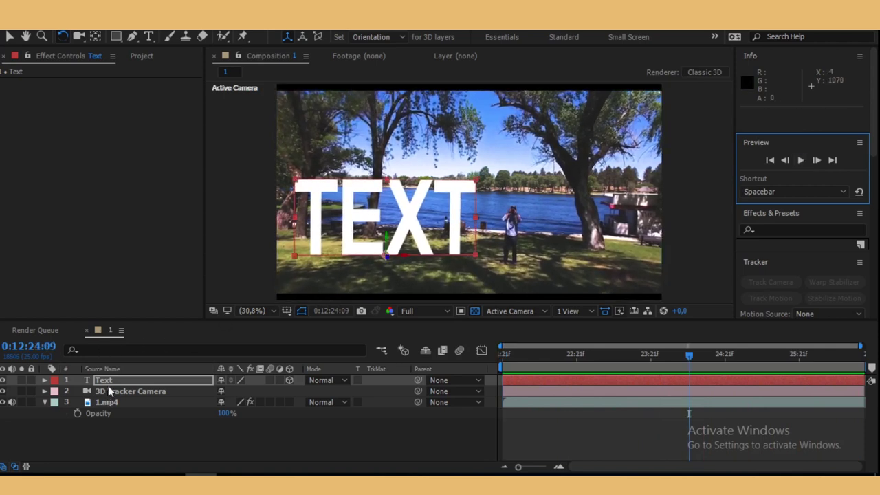
# Step: Paste a Text 2 copy and rotate it flat to about 275.3°, 359.1°, 351.9° beneath TEXT
pyautogui.click(532, 383)
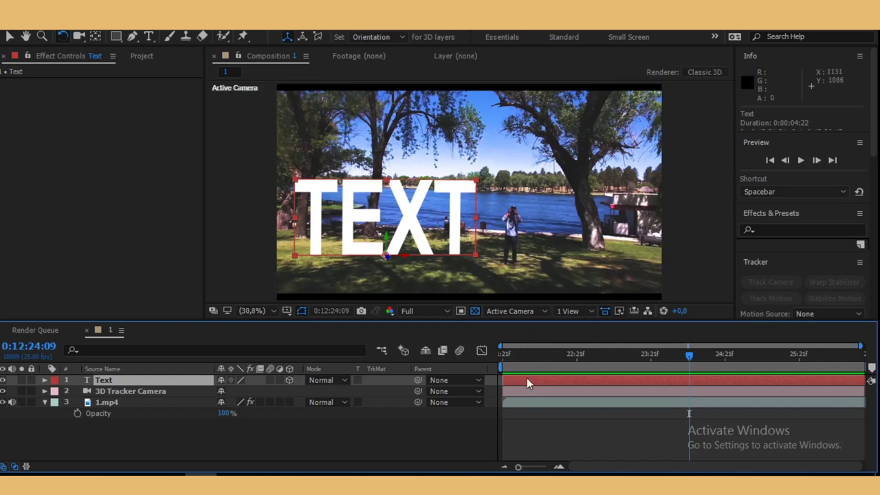
pyautogui.hotkey('ctrl', 'v')
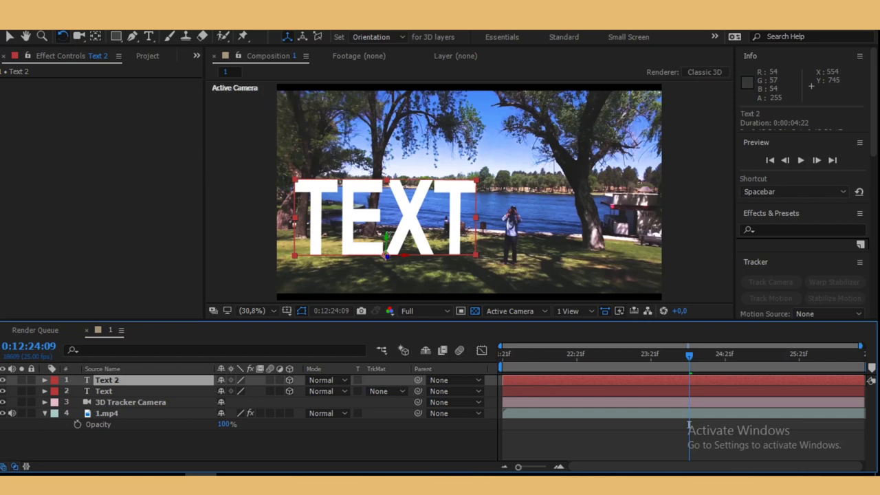
pyautogui.moveTo(405, 254)
pyautogui.mouseDown()
pyautogui.moveTo(411, 240)
pyautogui.moveTo(412, 252)
pyautogui.mouseUp()
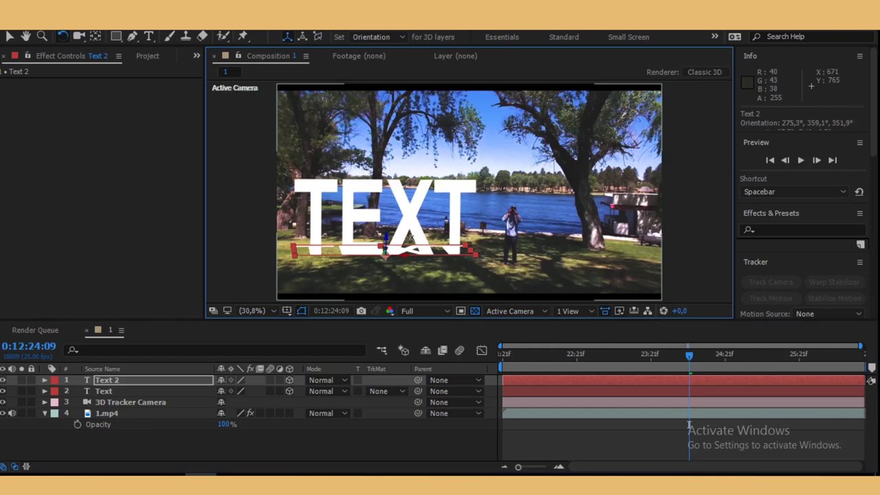
pyautogui.moveTo(411, 239); pyautogui.dragTo(416, 238)
pyautogui.click(550, 381)
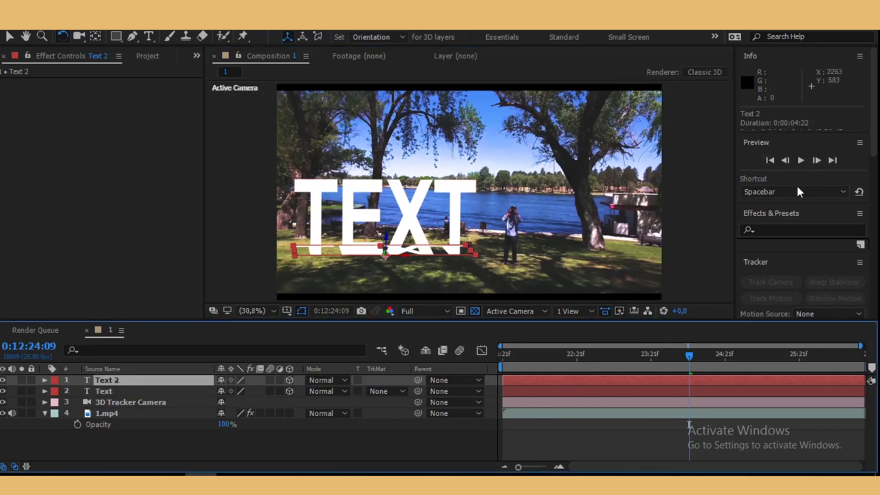
pyautogui.click(787, 231)
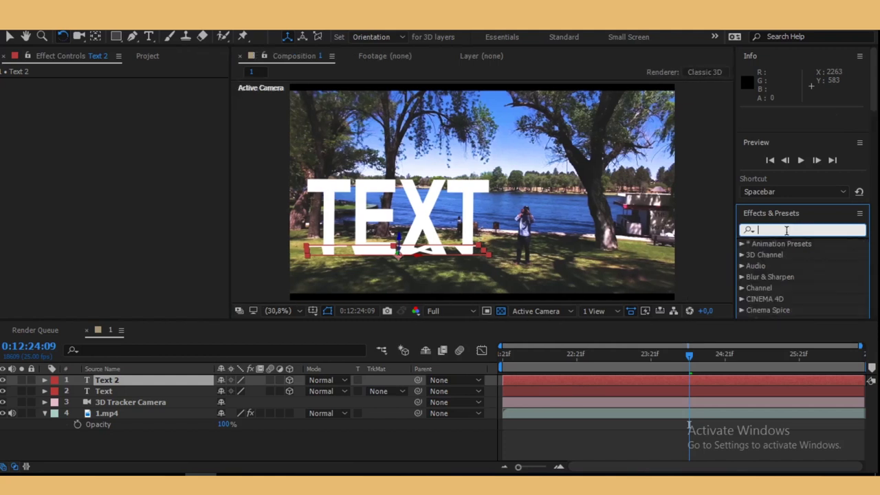
# Step: Apply a Fill effect to Text 2 and set its colour to black (000000)
pyautogui.write('fi')
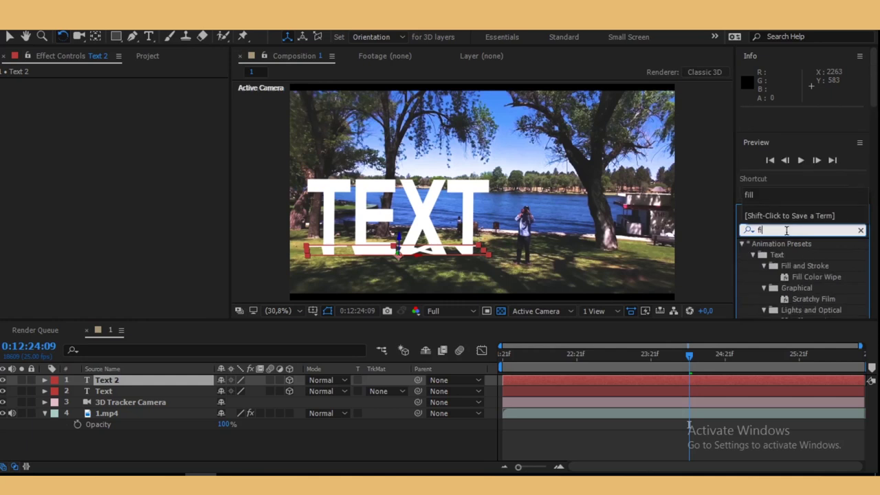
pyautogui.write('ll')
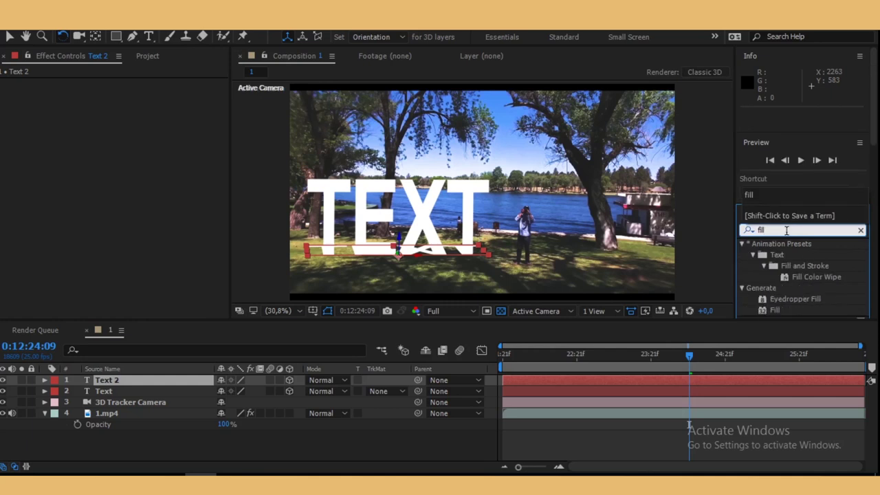
pyautogui.click(809, 289)
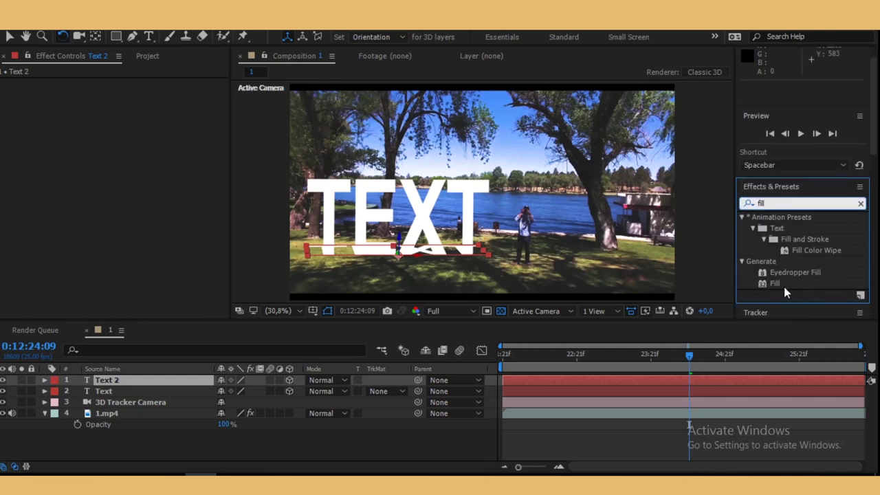
pyautogui.moveTo(775, 282); pyautogui.dragTo(535, 385)
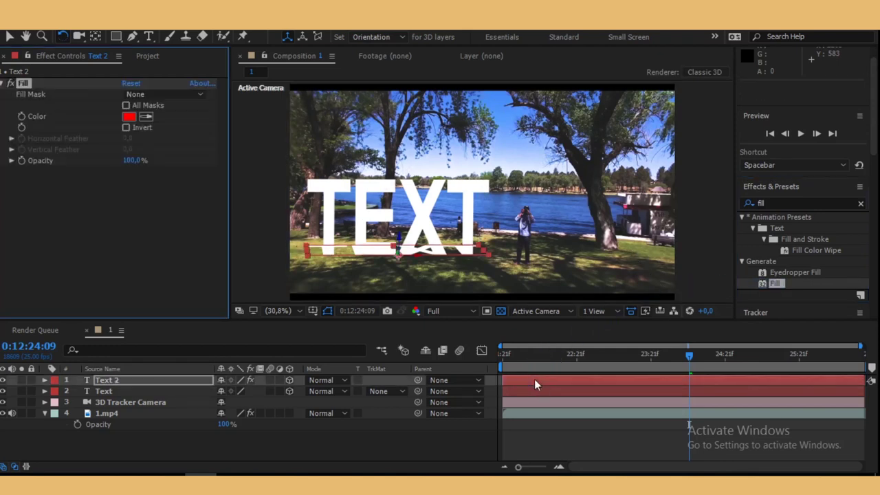
pyautogui.click(129, 118)
pyautogui.click(14, 329)
pyautogui.moveTo(14, 337); pyautogui.dragTo(13, 344)
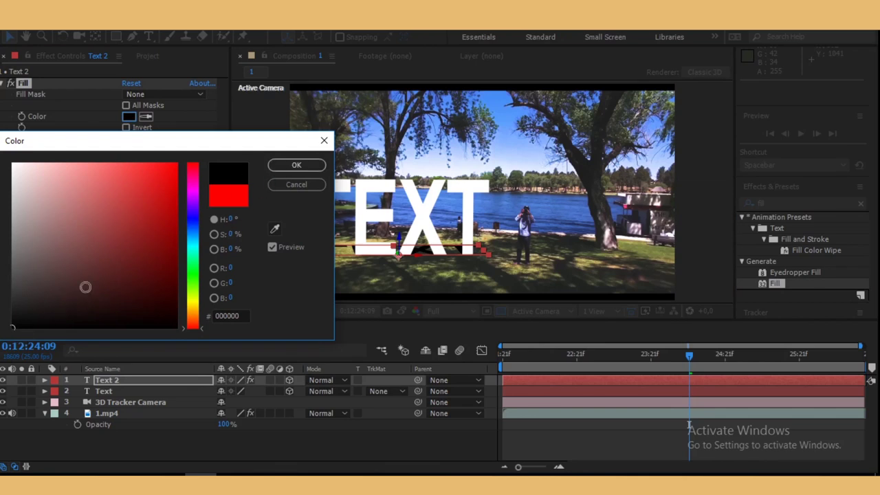
pyautogui.click(289, 166)
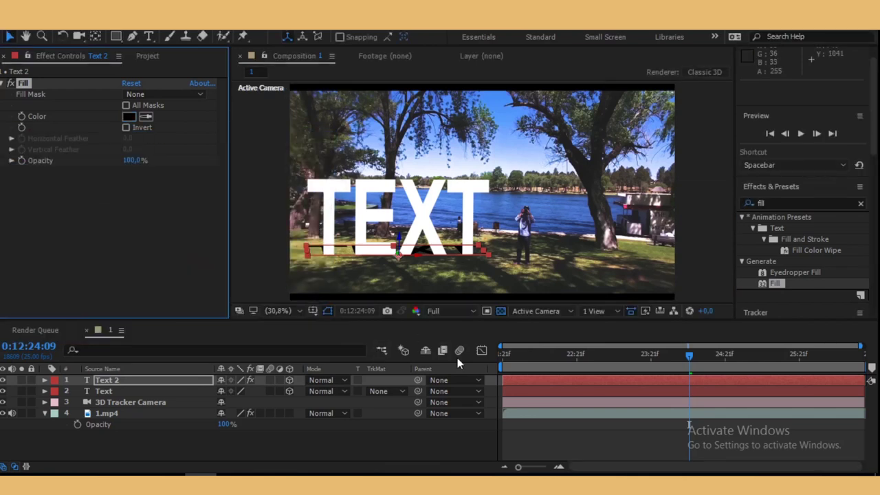
pyautogui.moveTo(691, 361)
pyautogui.mouseDown()
pyautogui.moveTo(627, 363)
pyautogui.moveTo(651, 363)
pyautogui.mouseUp()
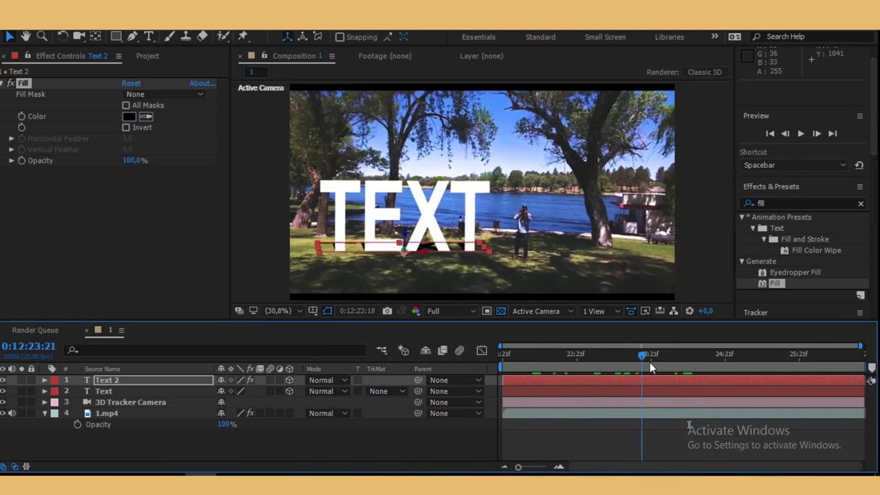
pyautogui.click(535, 382)
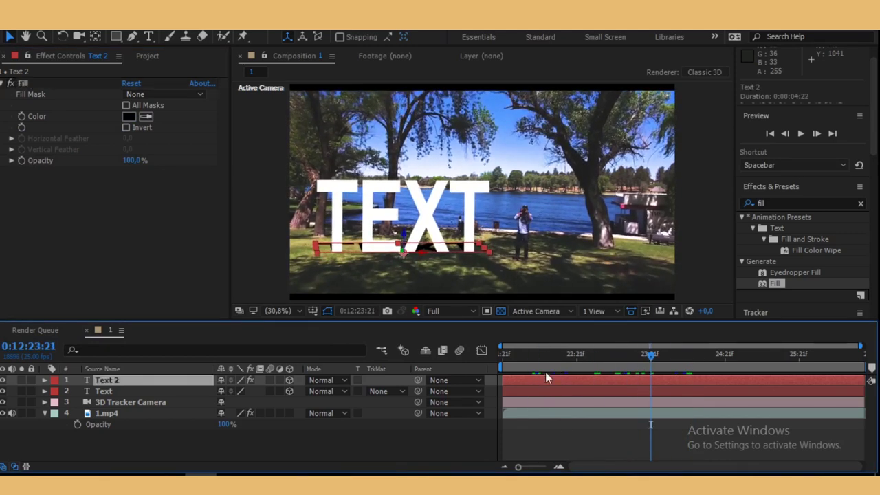
# Step: Search 'blur' and apply Gaussian Blur (Legacy) to the Text 2 layer
pyautogui.click(777, 202)
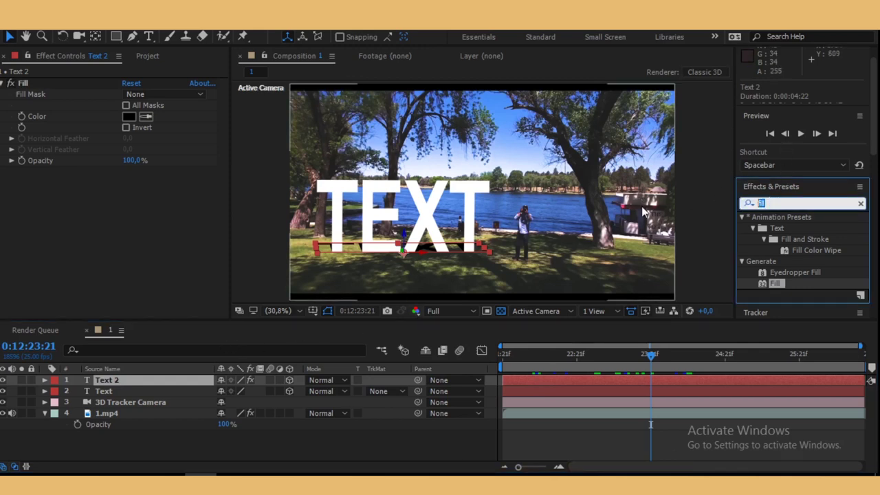
pyautogui.write('bl')
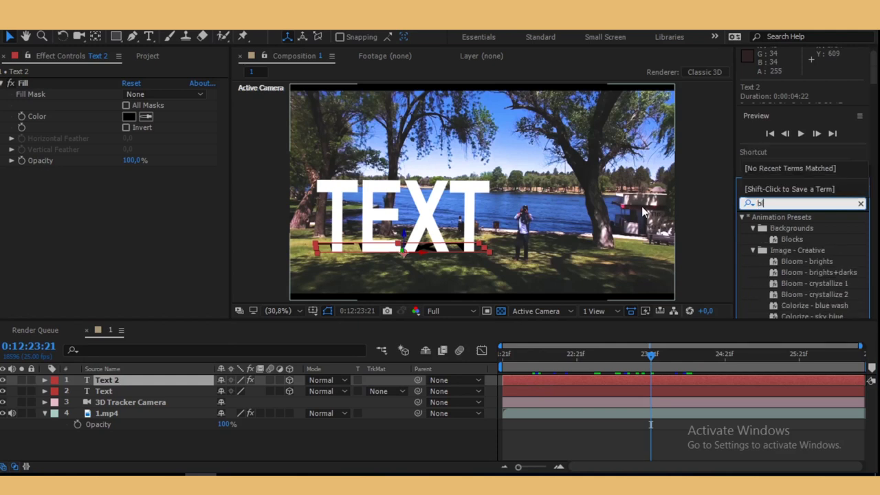
pyautogui.write('ur')
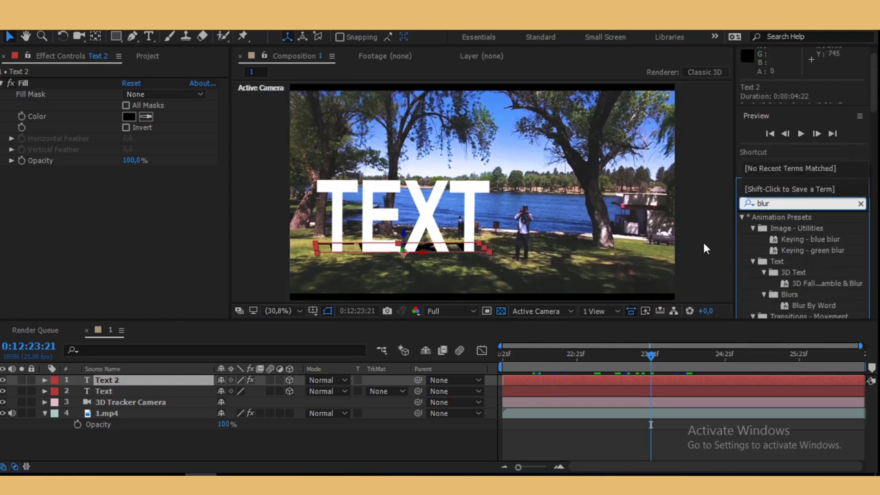
pyautogui.scroll(-1, 832, 277)
pyautogui.scroll(-5, 832, 276)
pyautogui.scroll(-2, 831, 276)
pyautogui.scroll(-5, 832, 276)
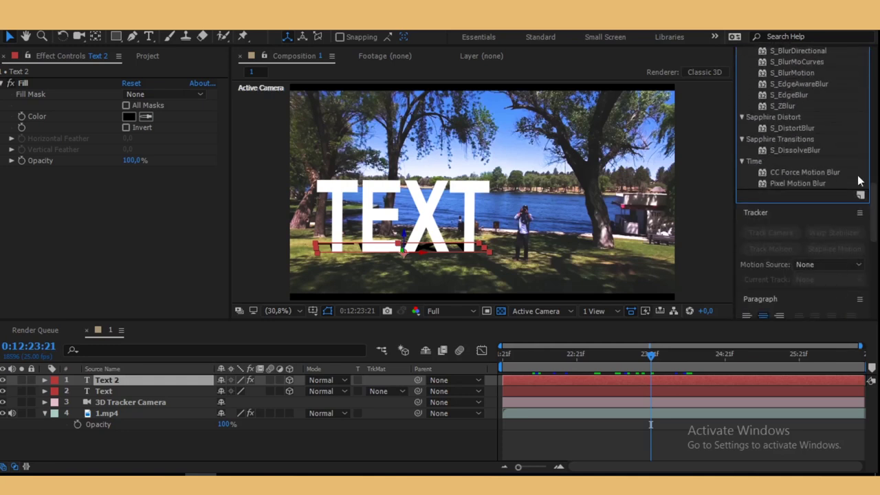
pyautogui.scroll(1, 839, 148)
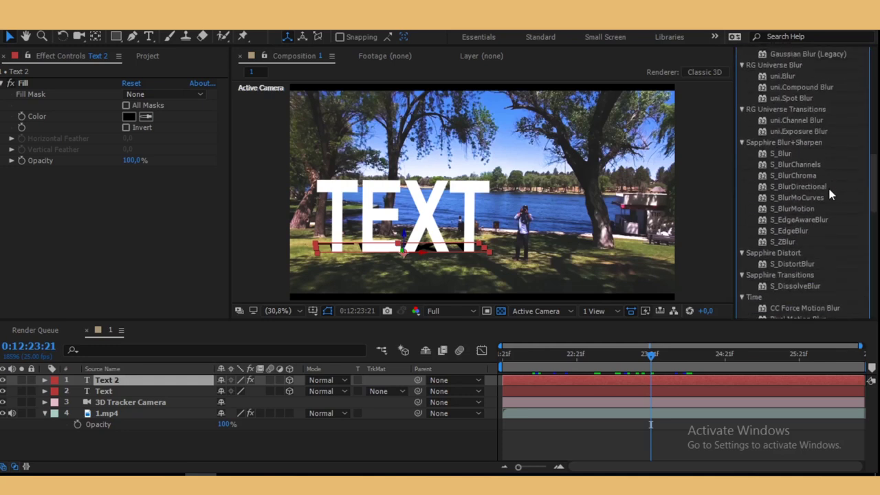
pyautogui.scroll(5, 827, 192)
pyautogui.scroll(2, 828, 197)
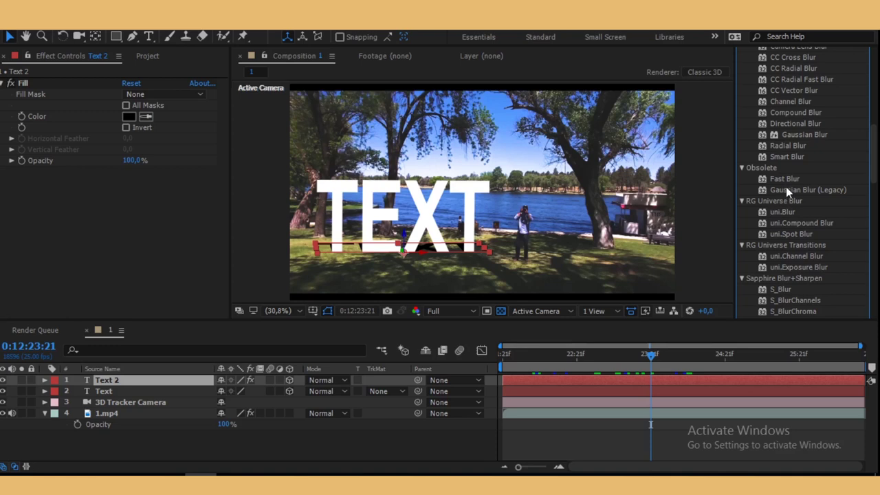
pyautogui.moveTo(786, 188); pyautogui.dragTo(345, 335)
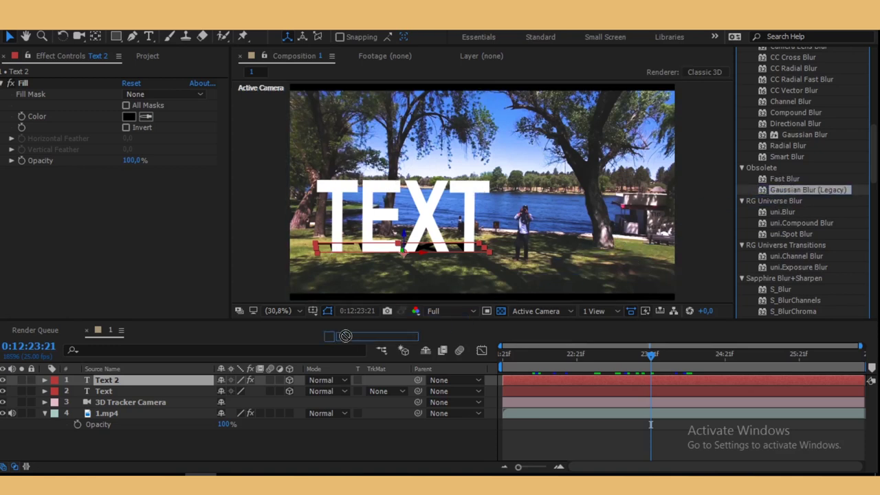
pyautogui.moveTo(346, 336); pyautogui.dragTo(172, 383)
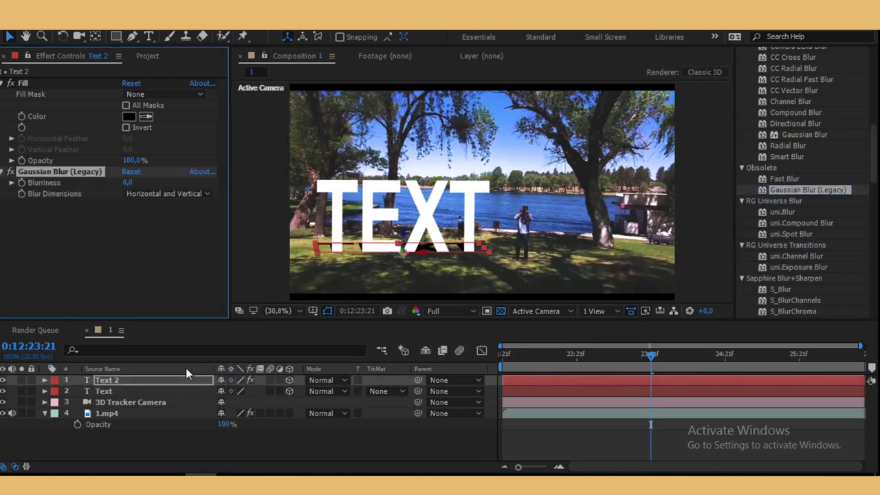
# Step: Raise the Gaussian Blur Blurriness to 13.4 and check an earlier frame
pyautogui.moveTo(126, 183); pyautogui.dragTo(143, 184)
pyautogui.moveTo(191, 184); pyautogui.dragTo(222, 184)
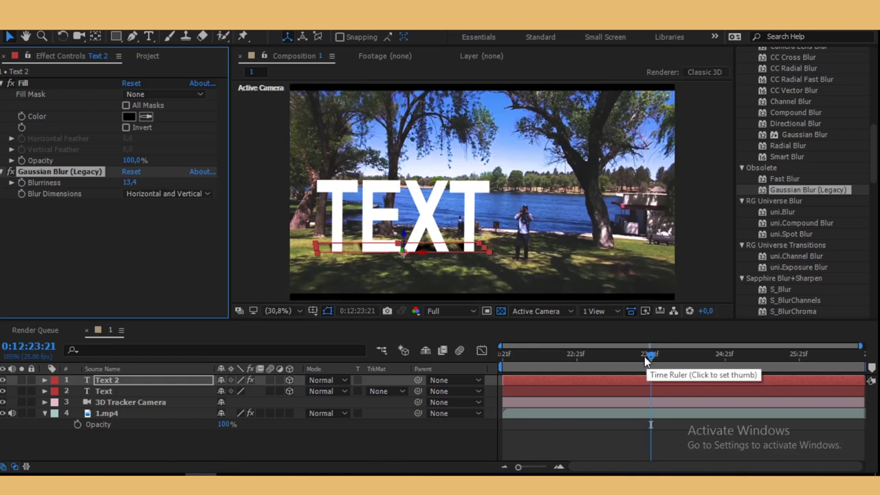
pyautogui.moveTo(651, 356); pyautogui.dragTo(457, 359)
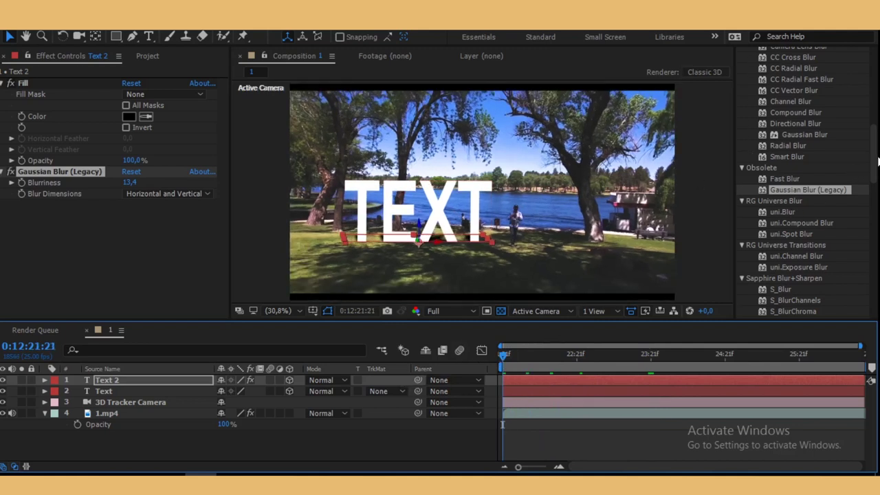
pyautogui.moveTo(873, 161); pyautogui.dragTo(873, 82)
# Step: Run a RAM preview showing the white TEXT and blurred shadow on the grass, then stop it
pyautogui.click(800, 160)
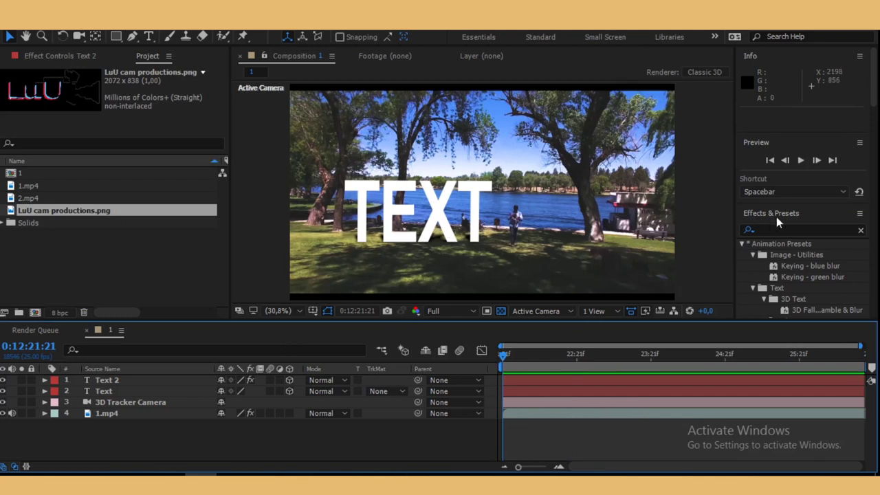
pyautogui.click(800, 161)
pyautogui.click(801, 161)
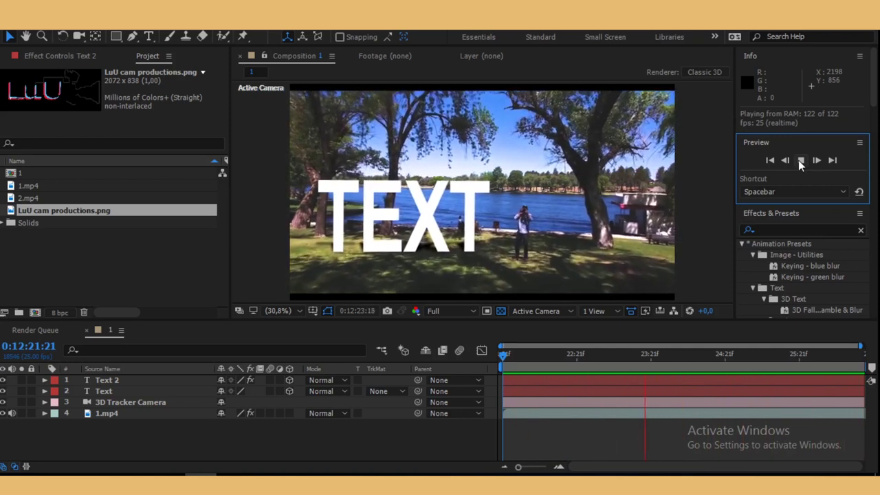
pyautogui.click(800, 160)
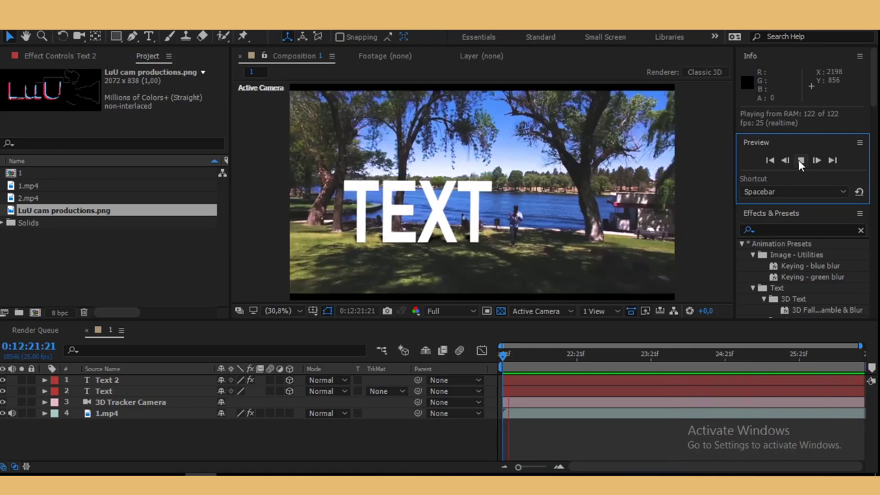